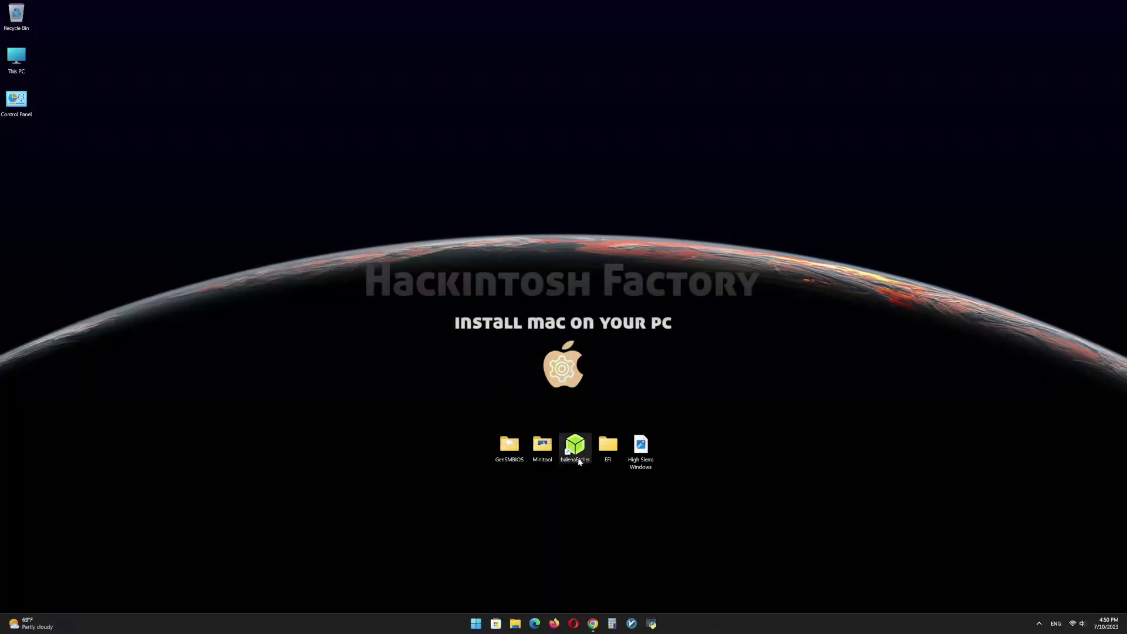
In balenaEtcher, load the High Sierra Windows image and target the 30.8 GB SanDisk USB drive.
double_click(576, 452)
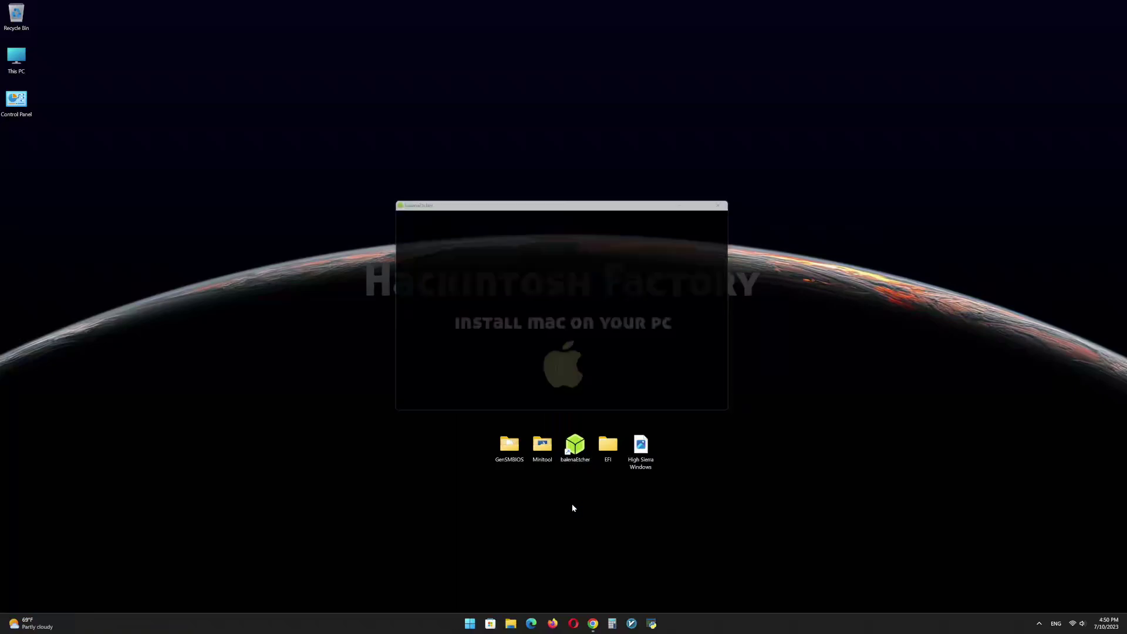
left_click(476, 316)
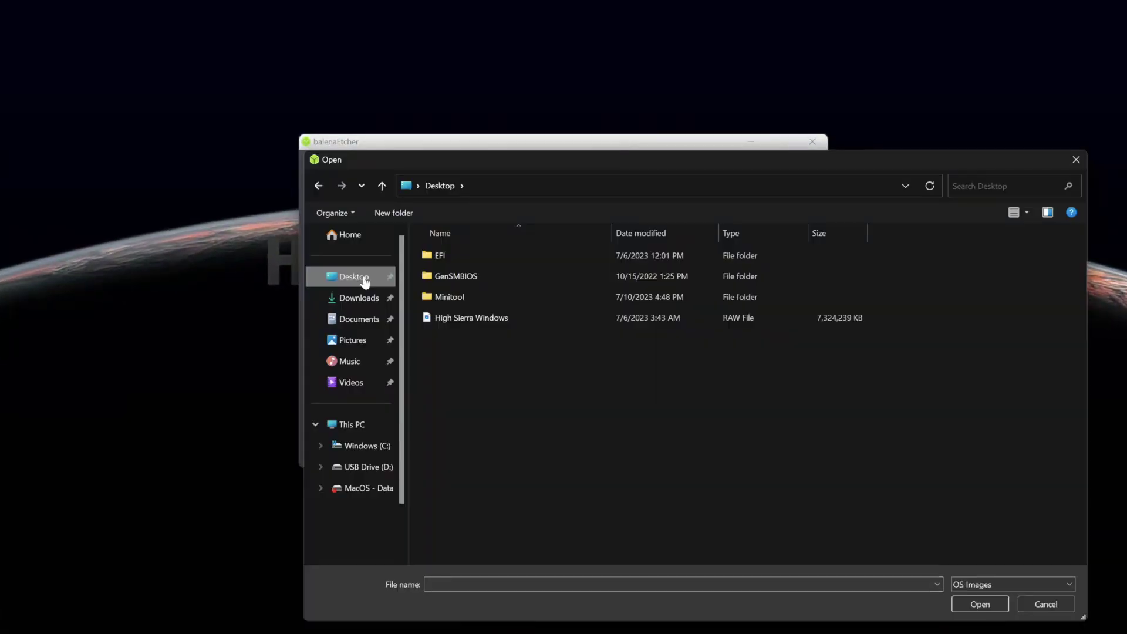
double_click(445, 318)
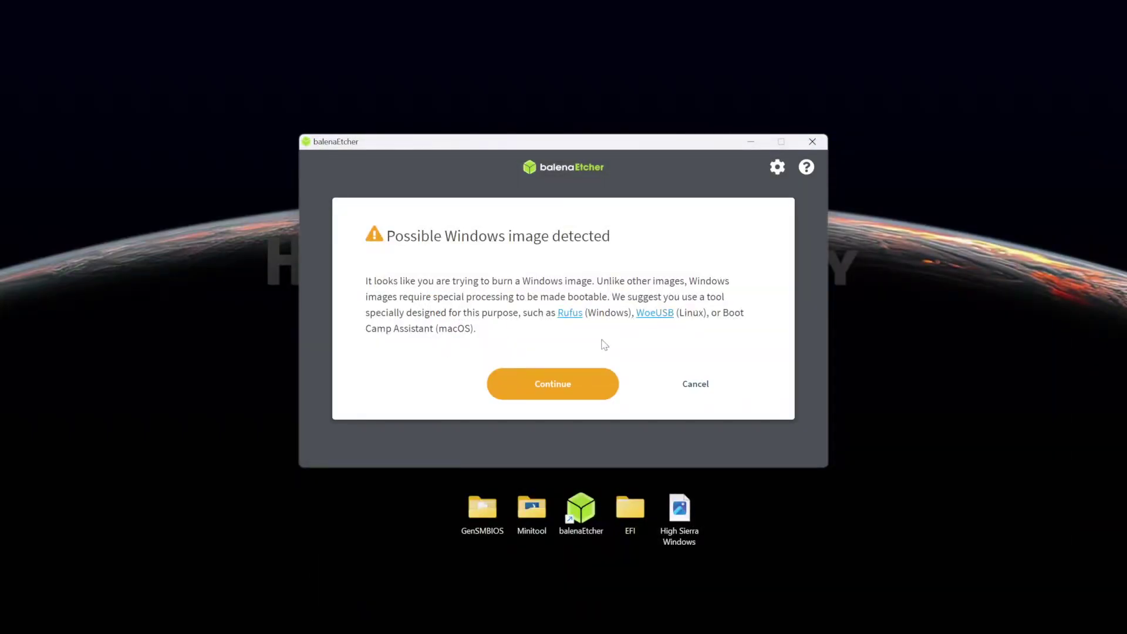
left_click(558, 389)
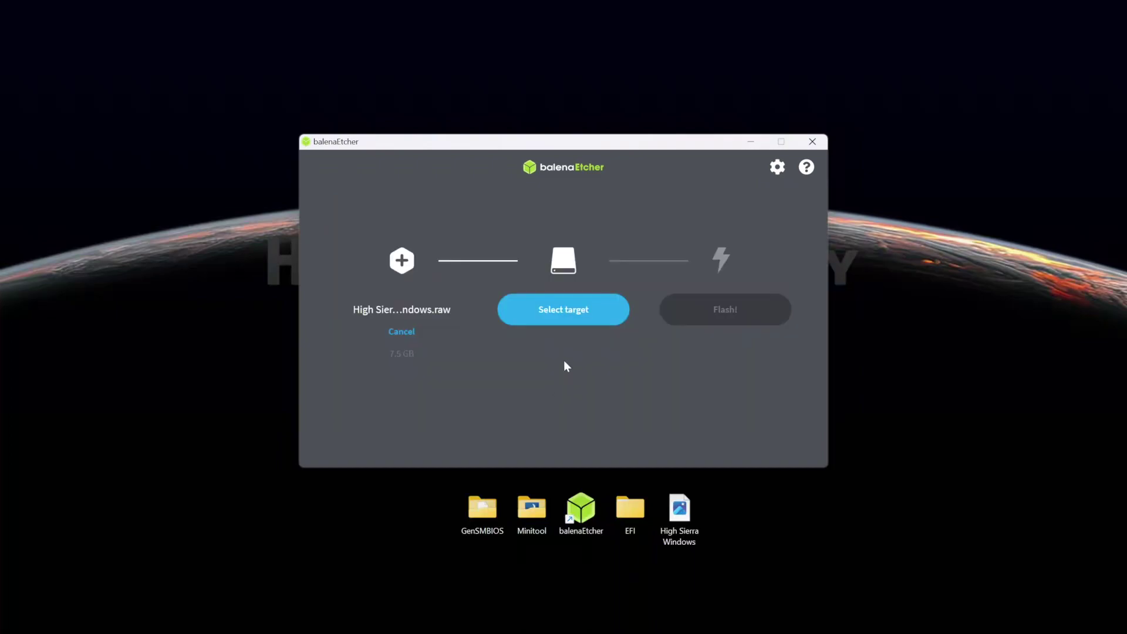
left_click(565, 315)
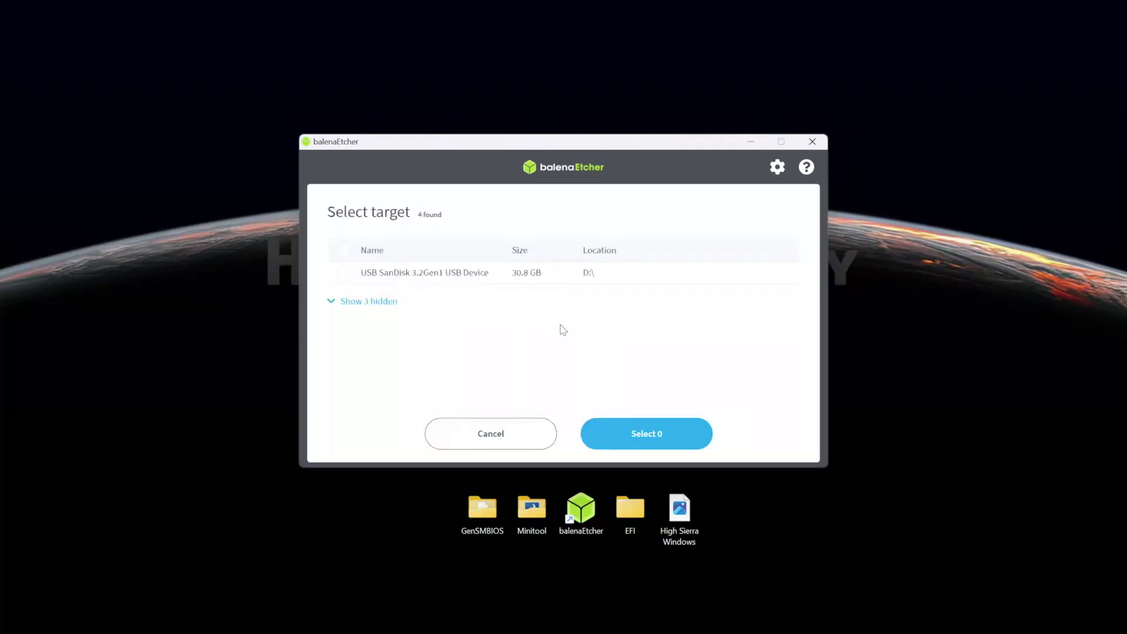
left_click(343, 272)
left_click(643, 434)
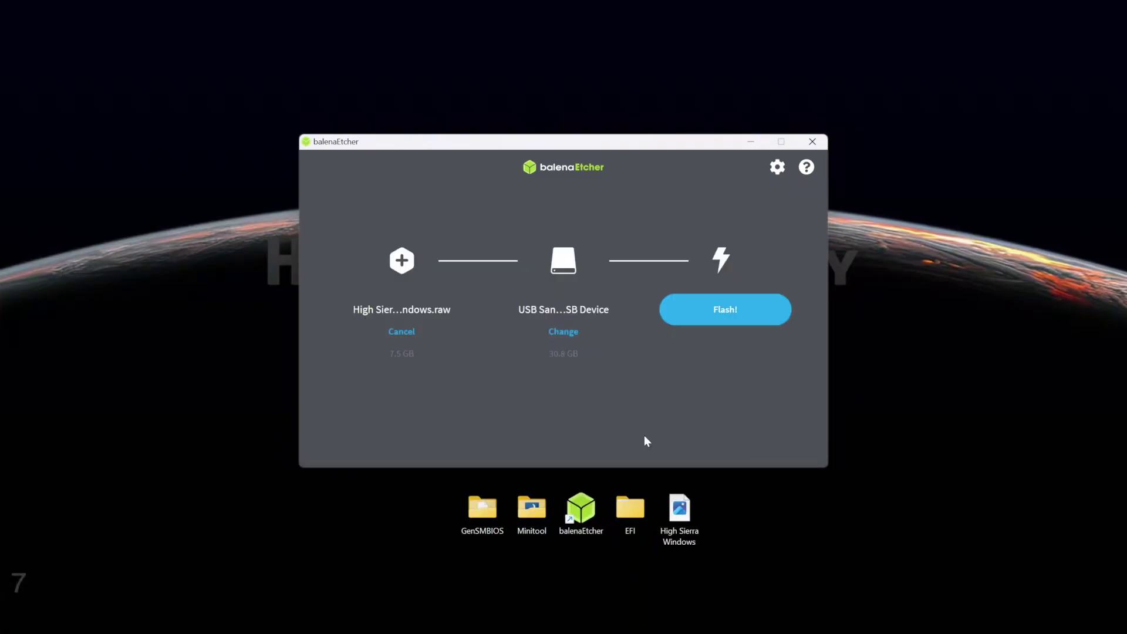
Flash the High Sierra image to the USB, close Etcher, and launch MiniToolPartitionWizardPortable.
left_click(722, 314)
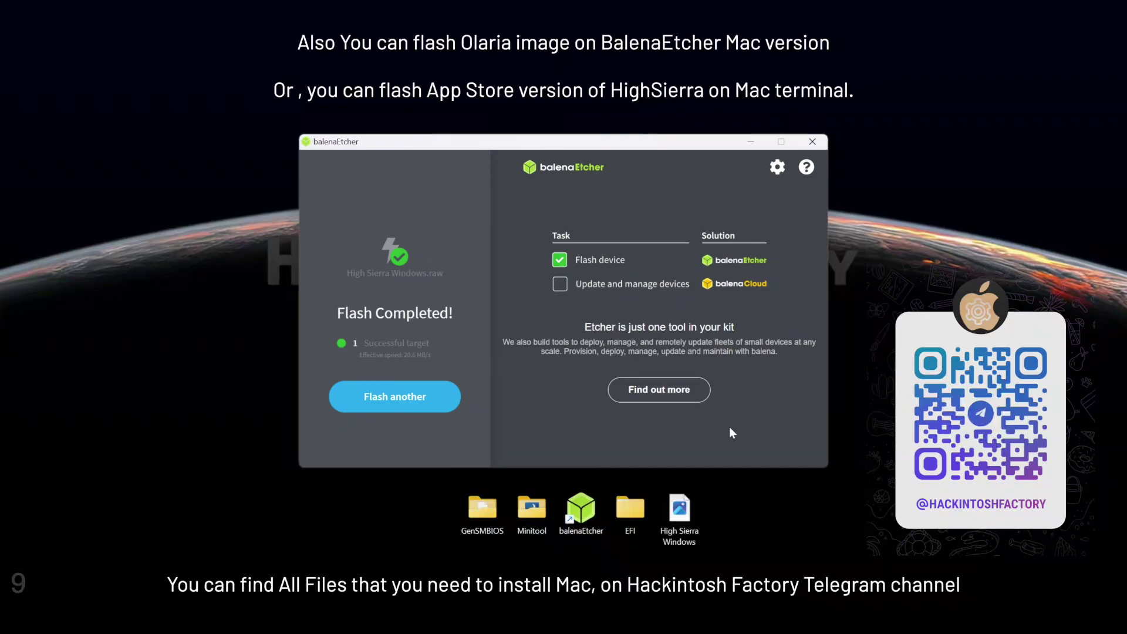
left_click(811, 143)
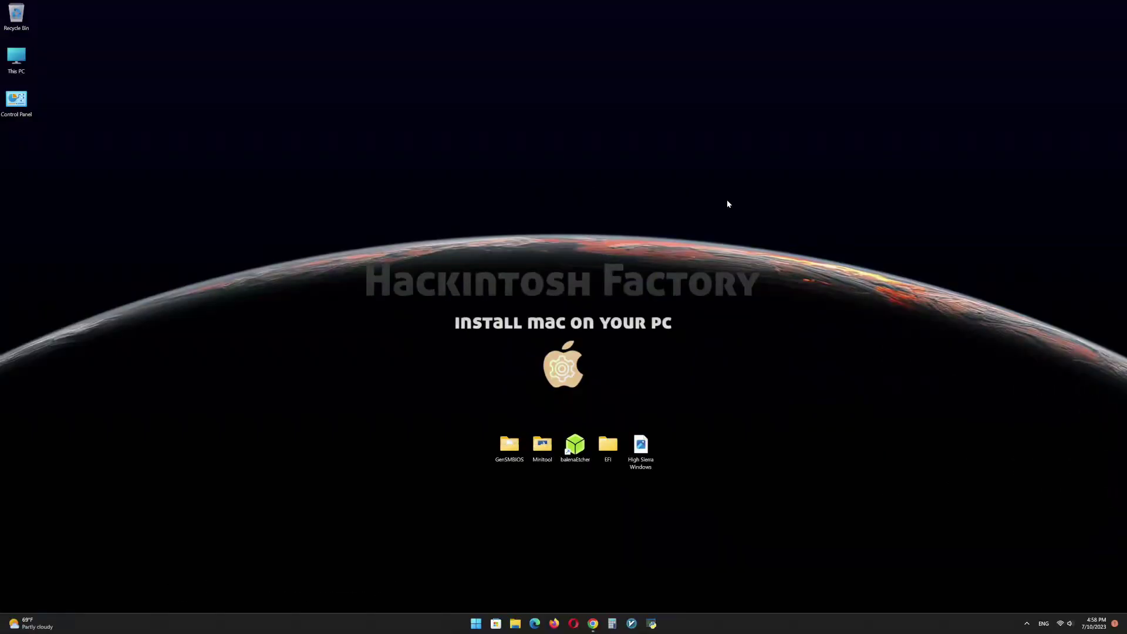
double_click(539, 445)
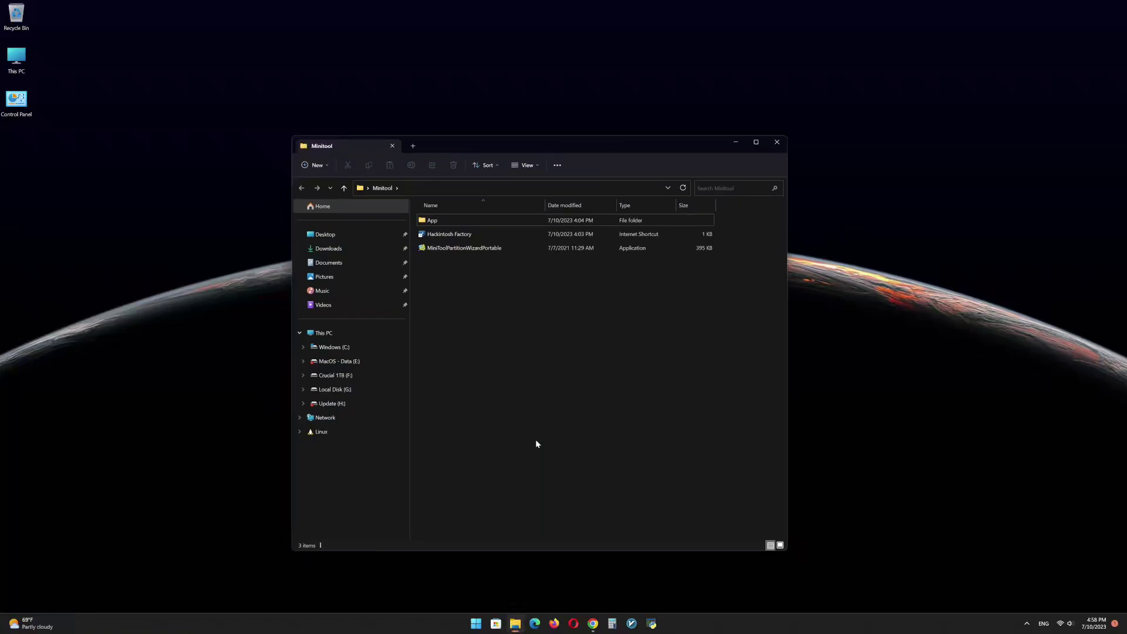
left_click(474, 248)
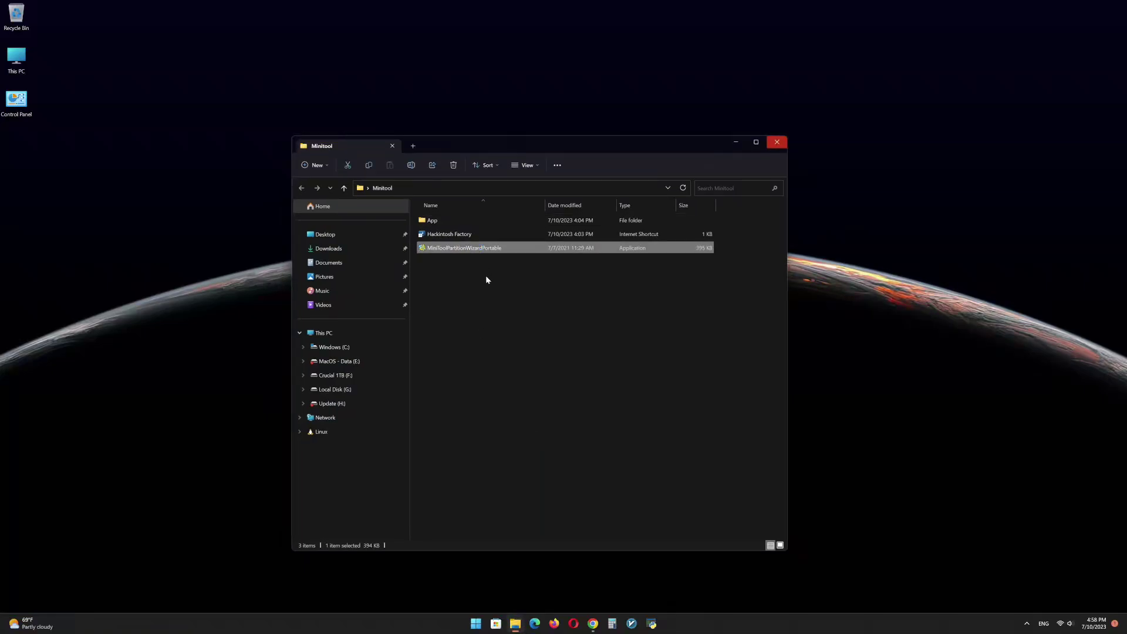
key("Return")
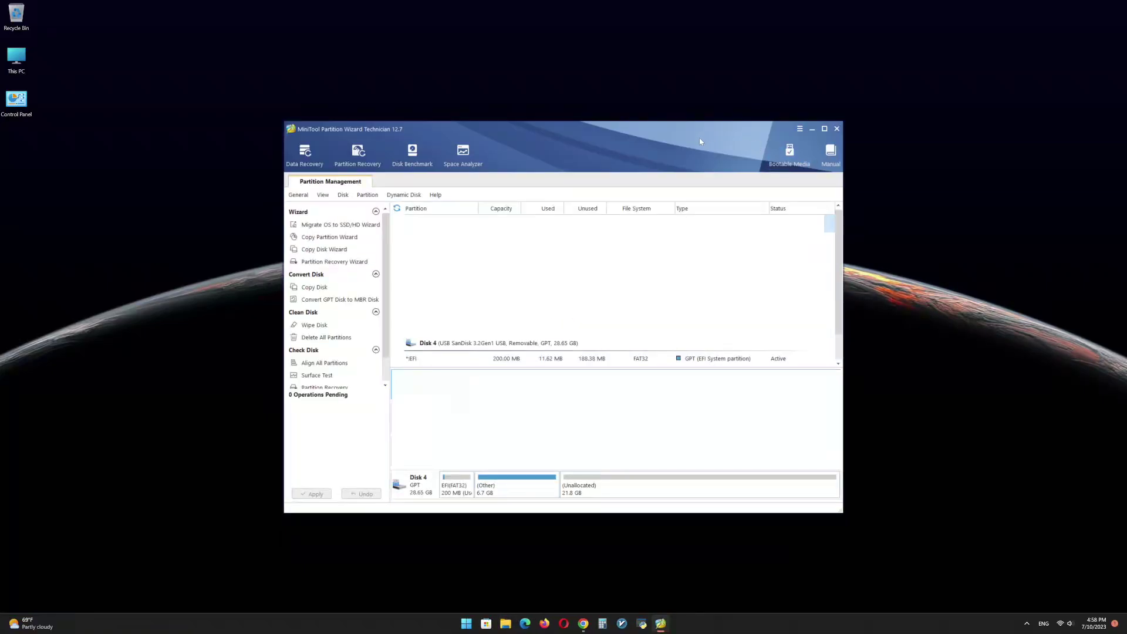
Delete the USB drive's existing EFI partition.
left_click(500, 330)
right_click(500, 331)
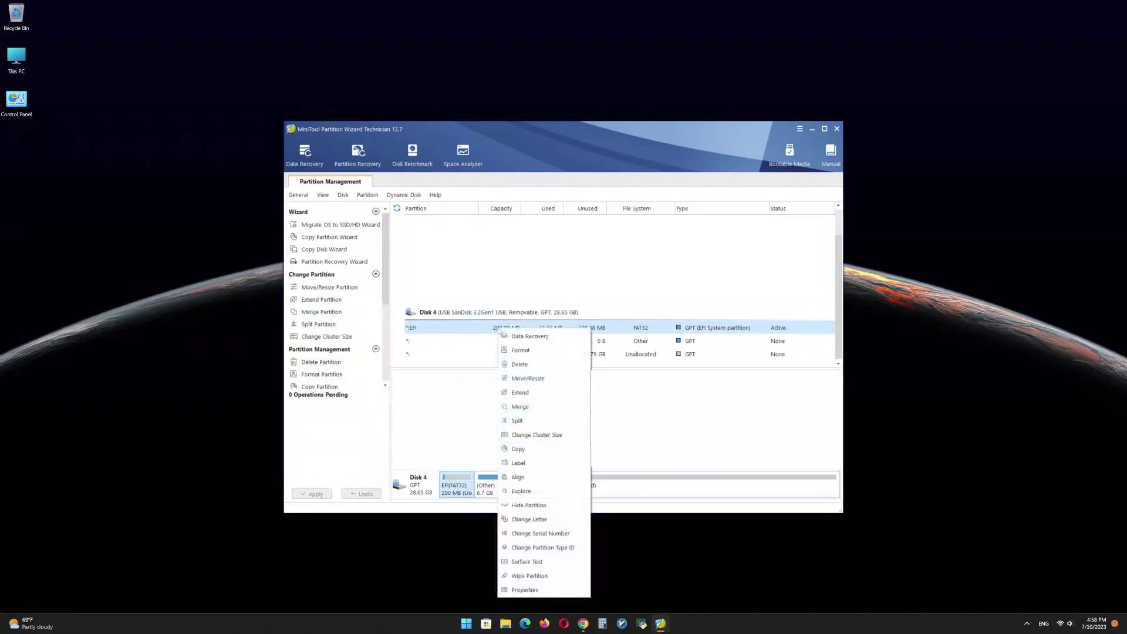
left_click(509, 364)
Create a FAT32 partition labelled 'EFI' in the freed 200 MB unallocated space.
right_click(498, 330)
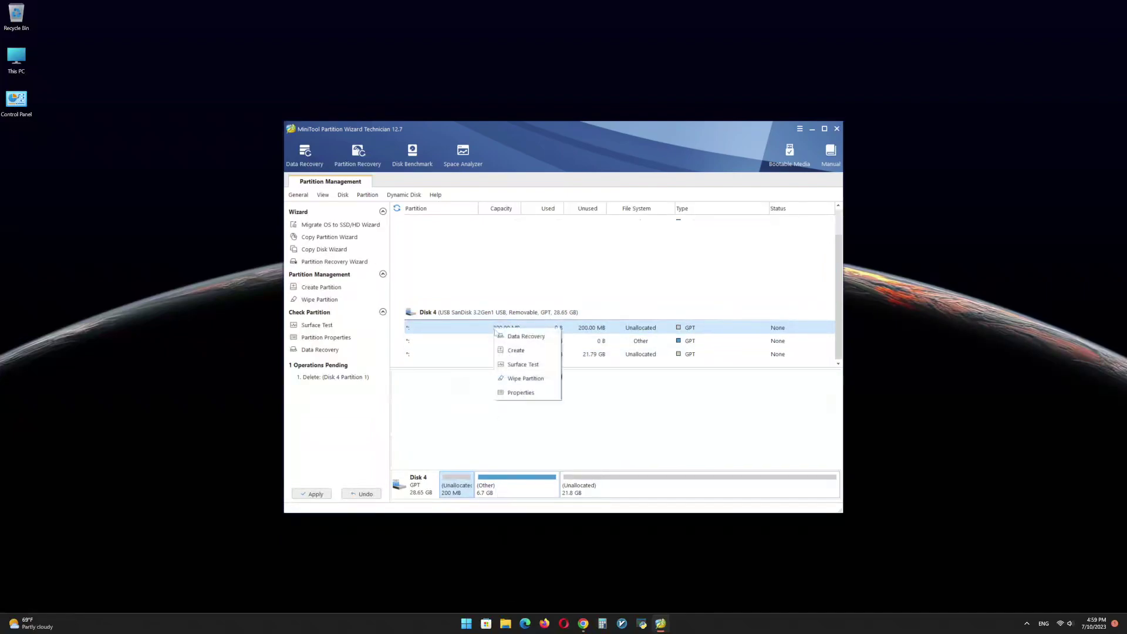
left_click(504, 350)
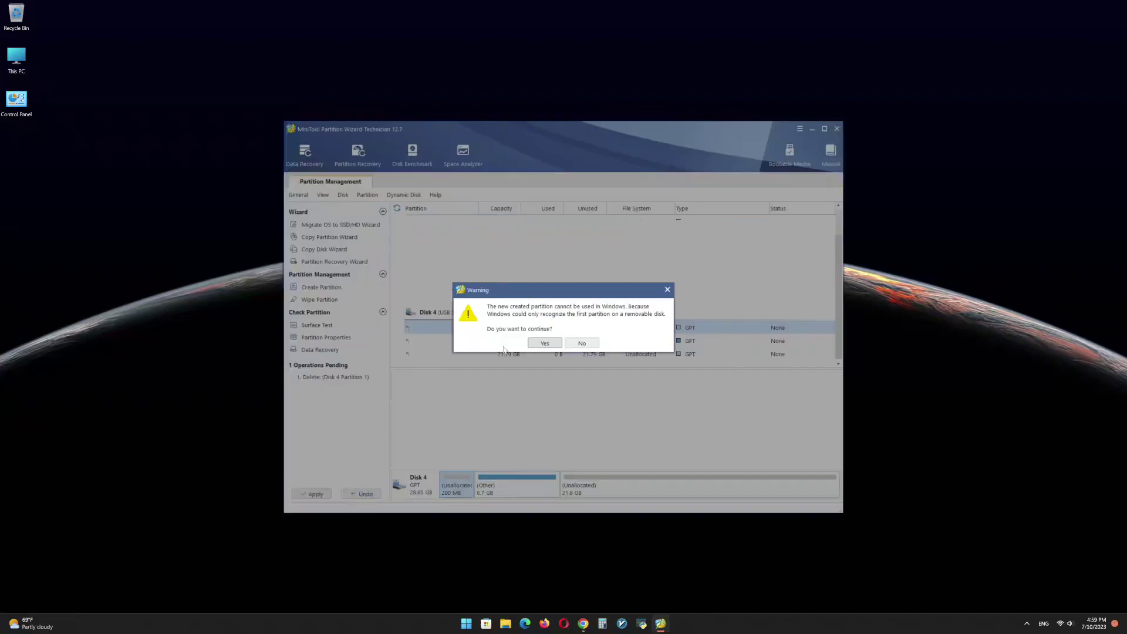
left_click(541, 344)
left_click(558, 301)
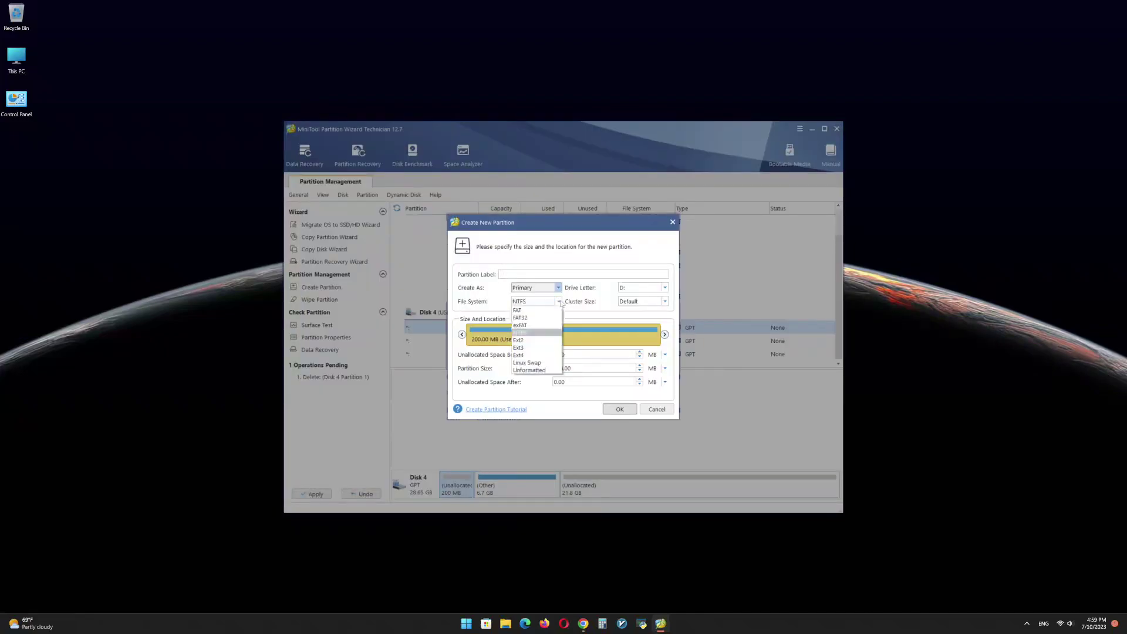
left_click(528, 319)
left_click(531, 274)
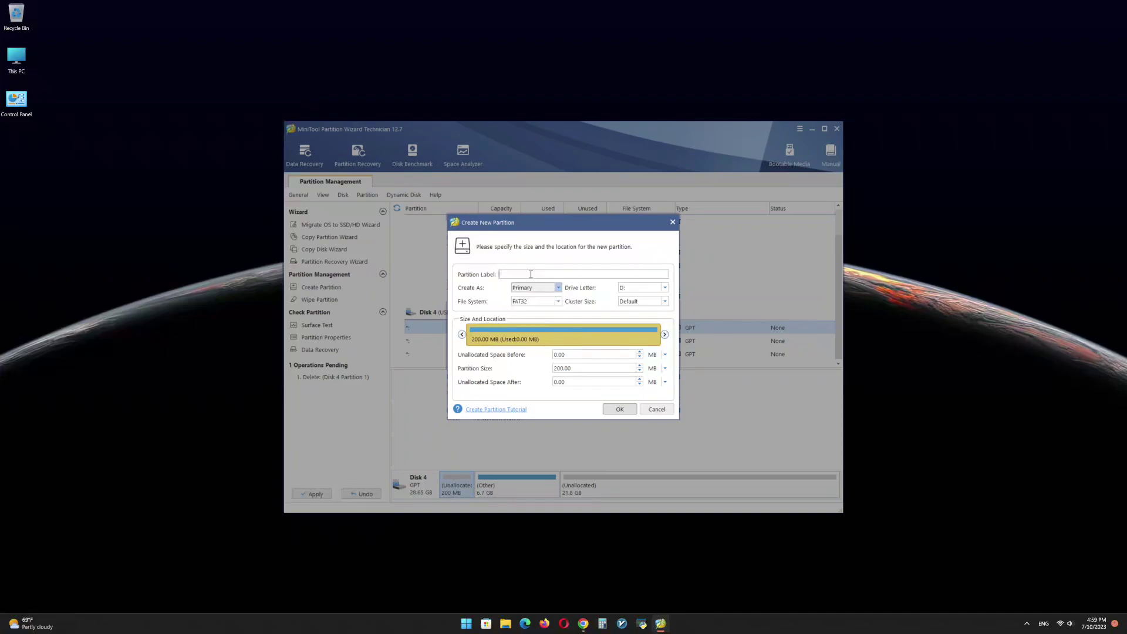
type("EFI")
left_click(619, 409)
Apply the queued delete and FAT32 EFI partition operations, then minimize MiniTool Partition Wizard.
left_click(320, 497)
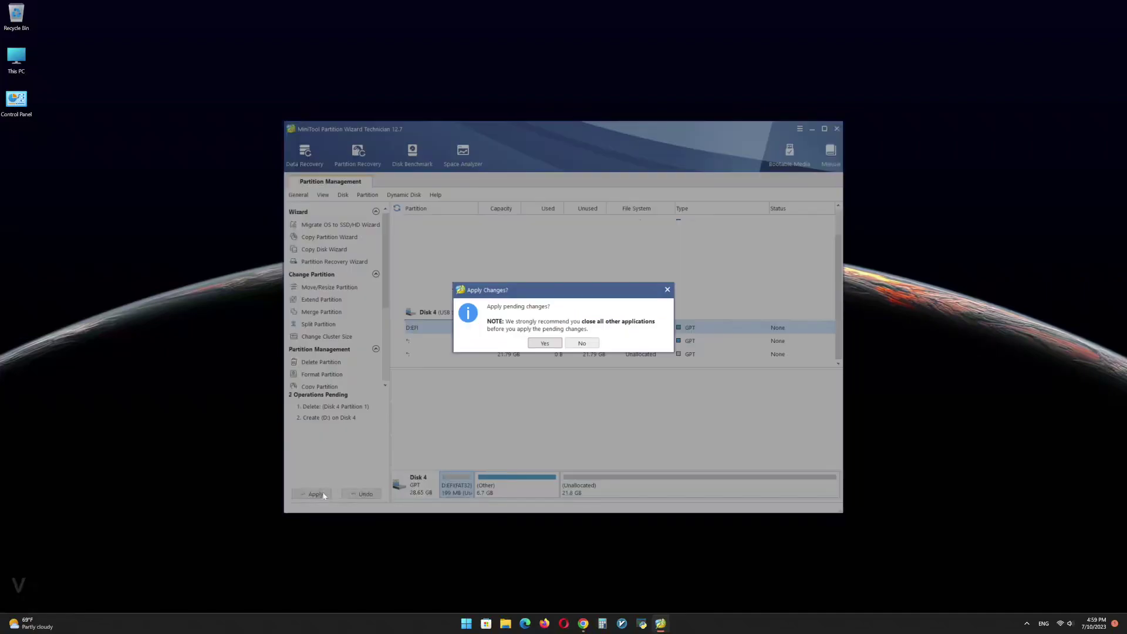
left_click(538, 344)
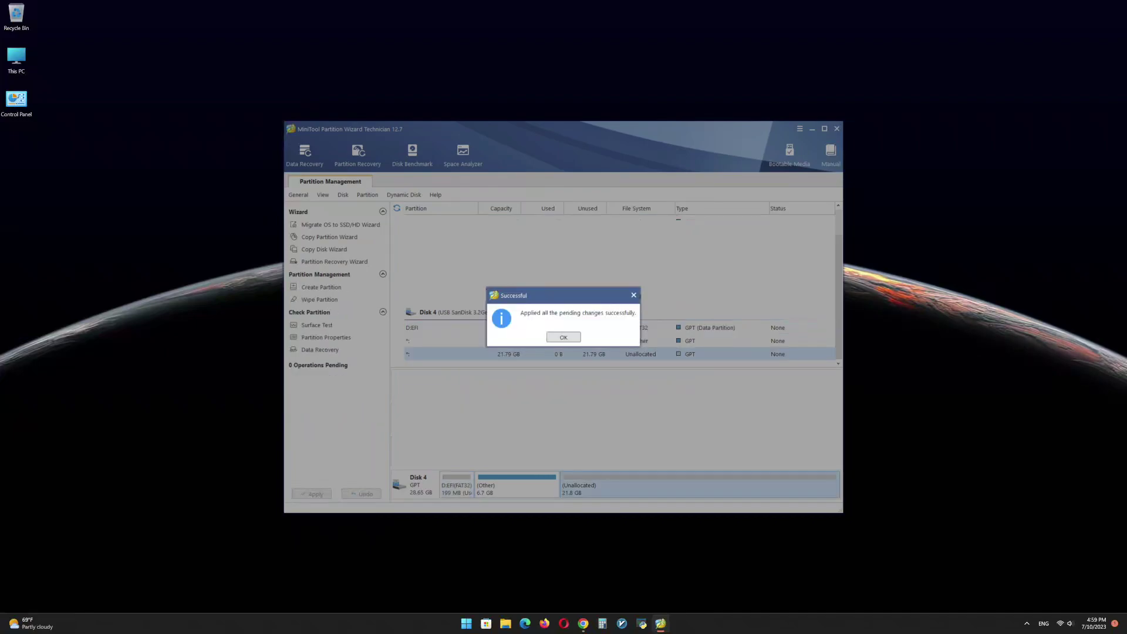
left_click(564, 337)
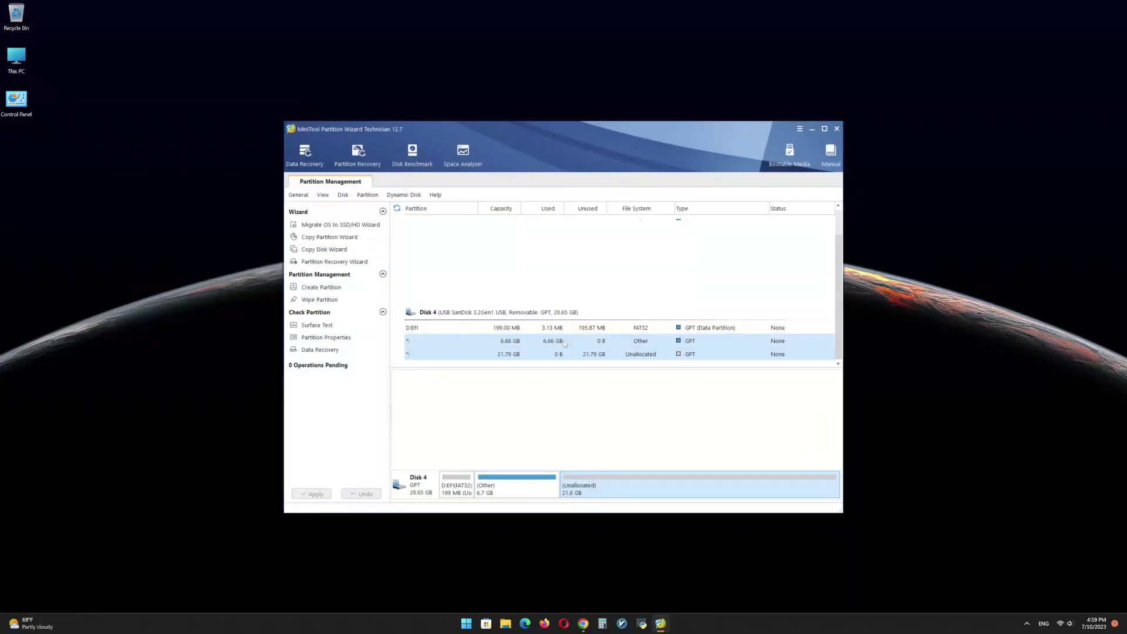
left_click(811, 130)
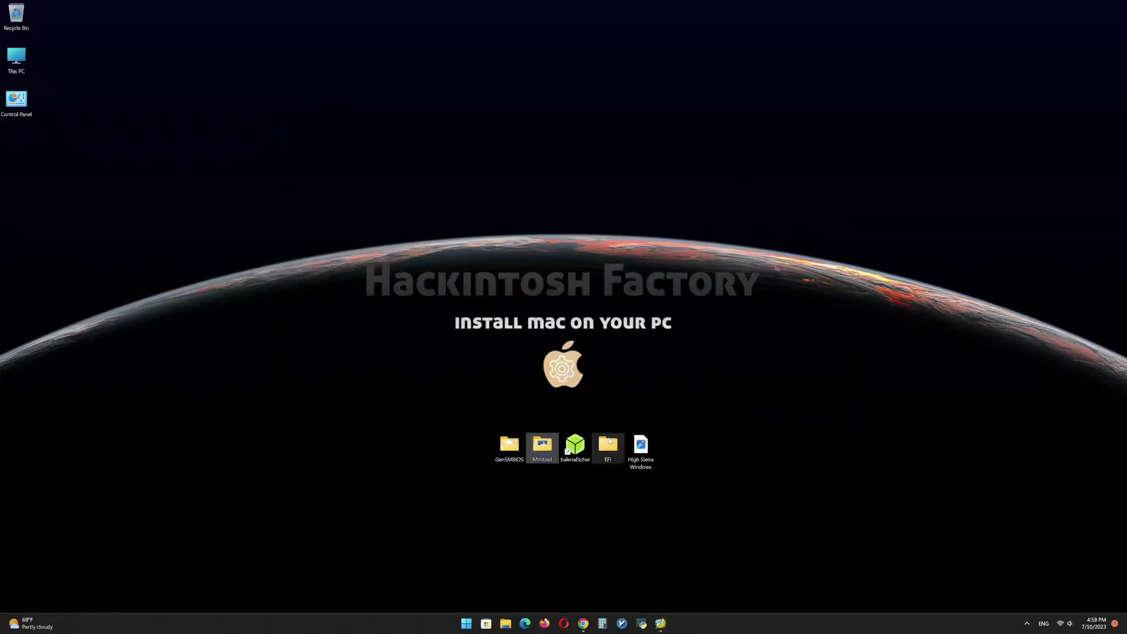
Copy the EFI folder from the desktop.
left_click(608, 443)
right_click(609, 441)
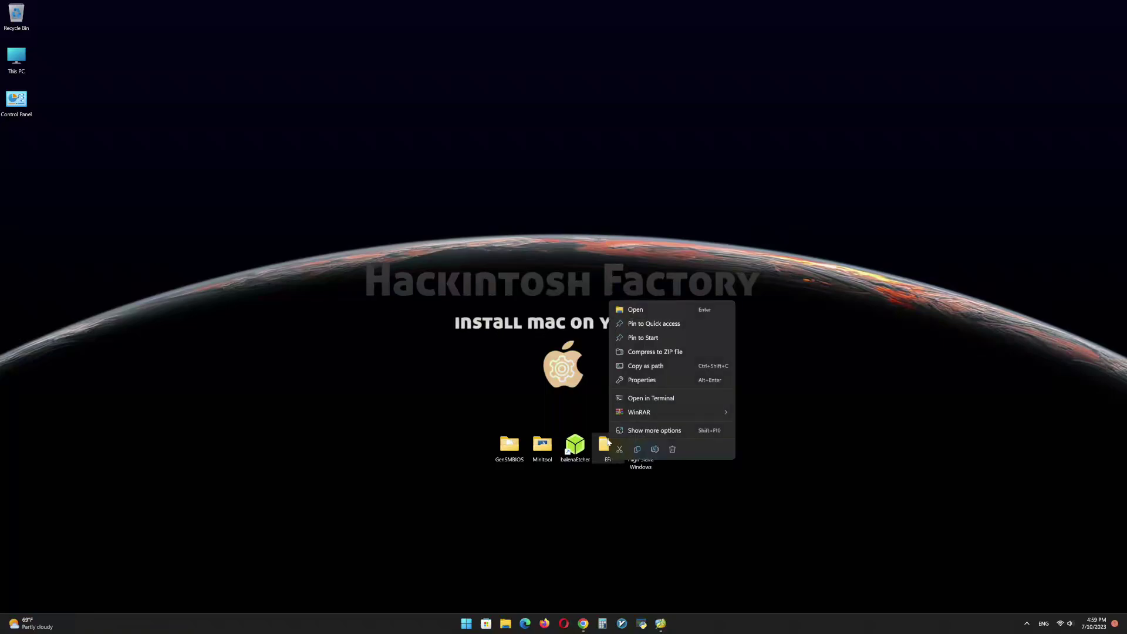
left_click(638, 449)
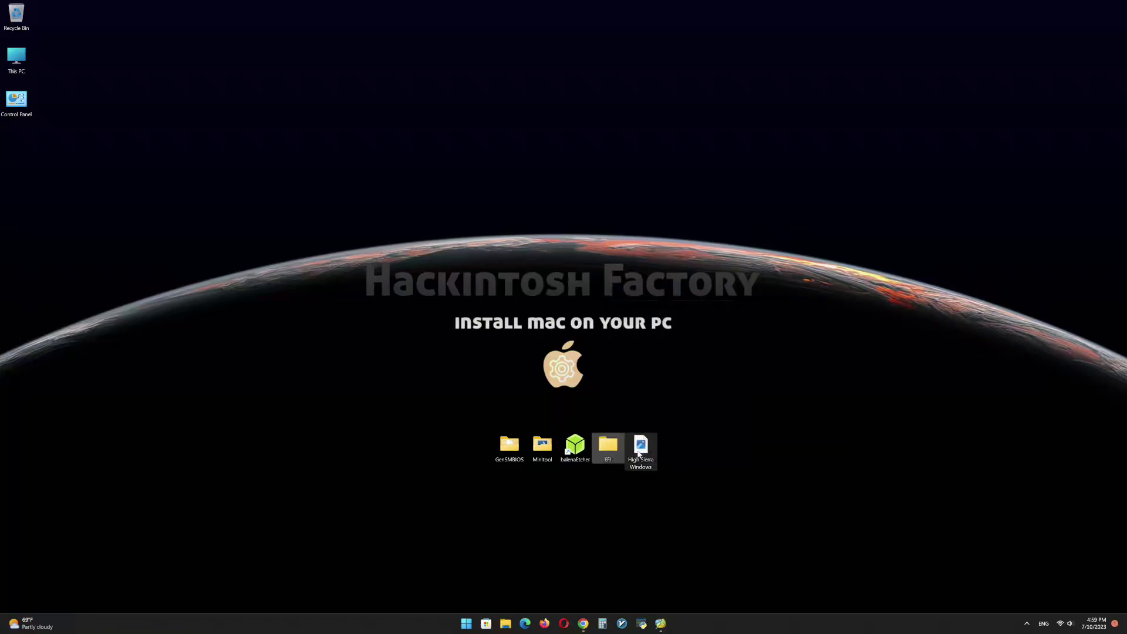
Paste the EFI folder into the empty EFI (D:) drive and close the window when done.
left_click(506, 622)
right_click(480, 268)
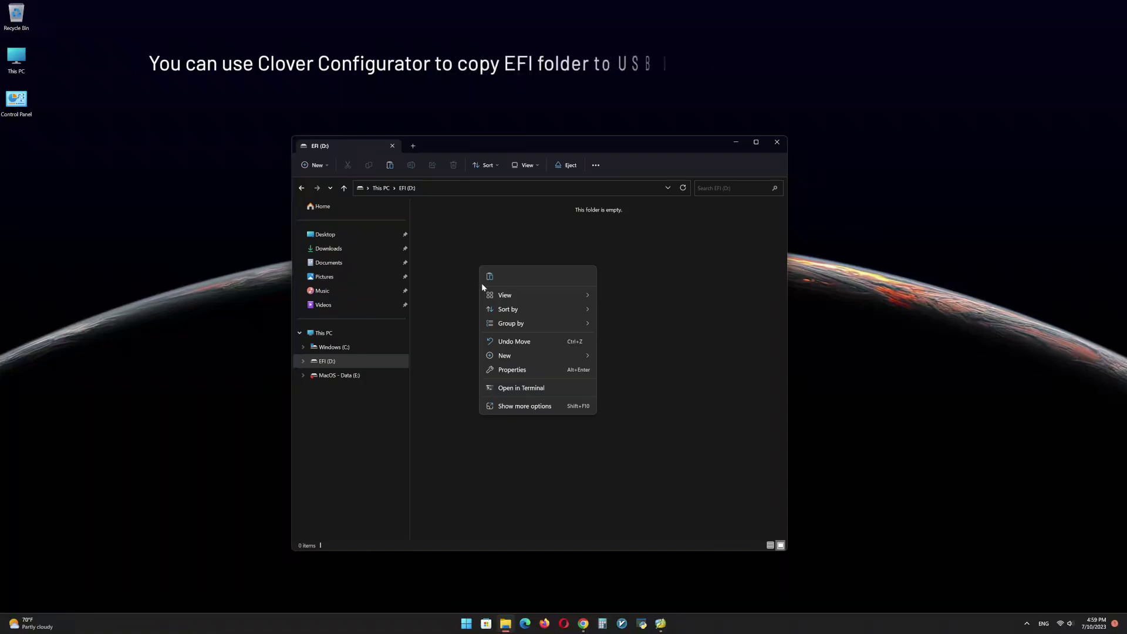
left_click(482, 277)
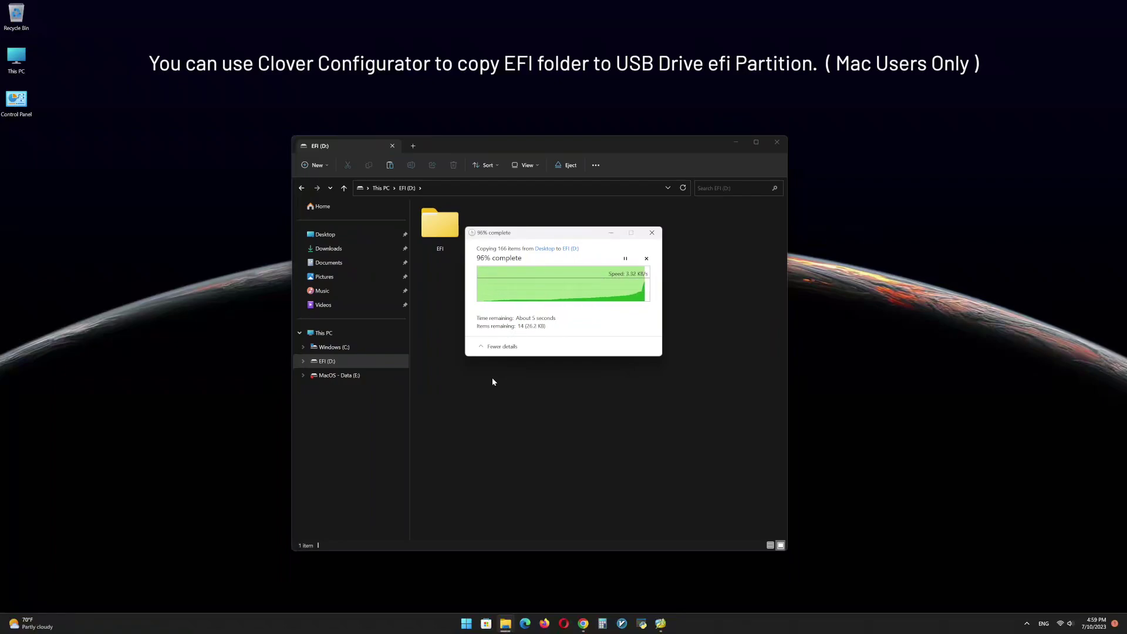
left_click(777, 142)
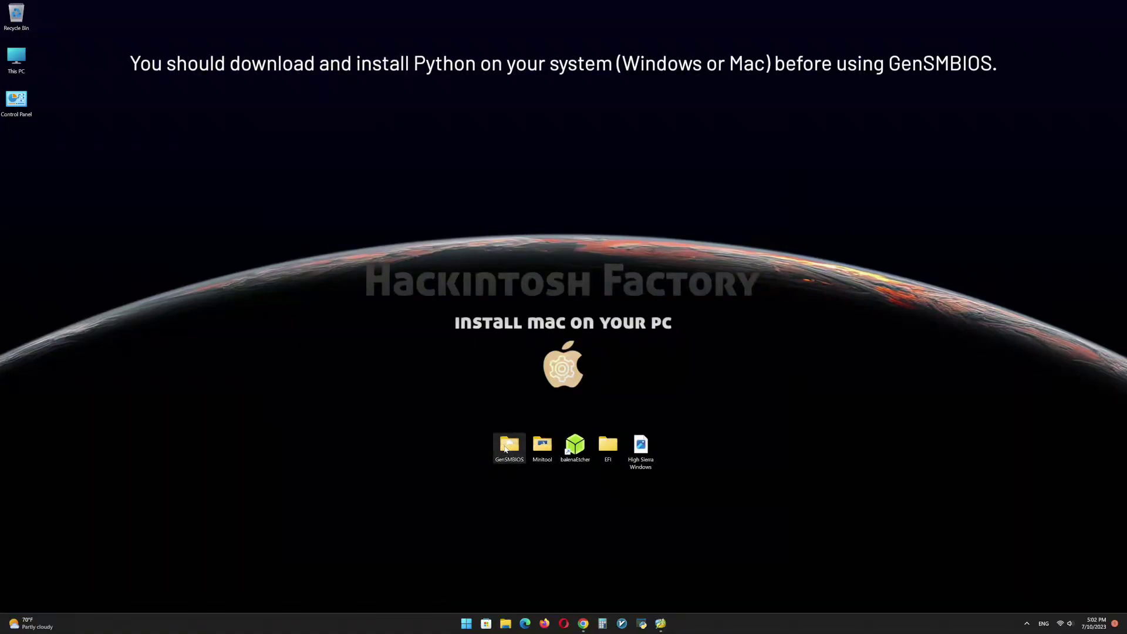
Run GenSMBIOS.bat from the GenSMBIOS folder and place a narrower command window at the lower right.
double_click(508, 446)
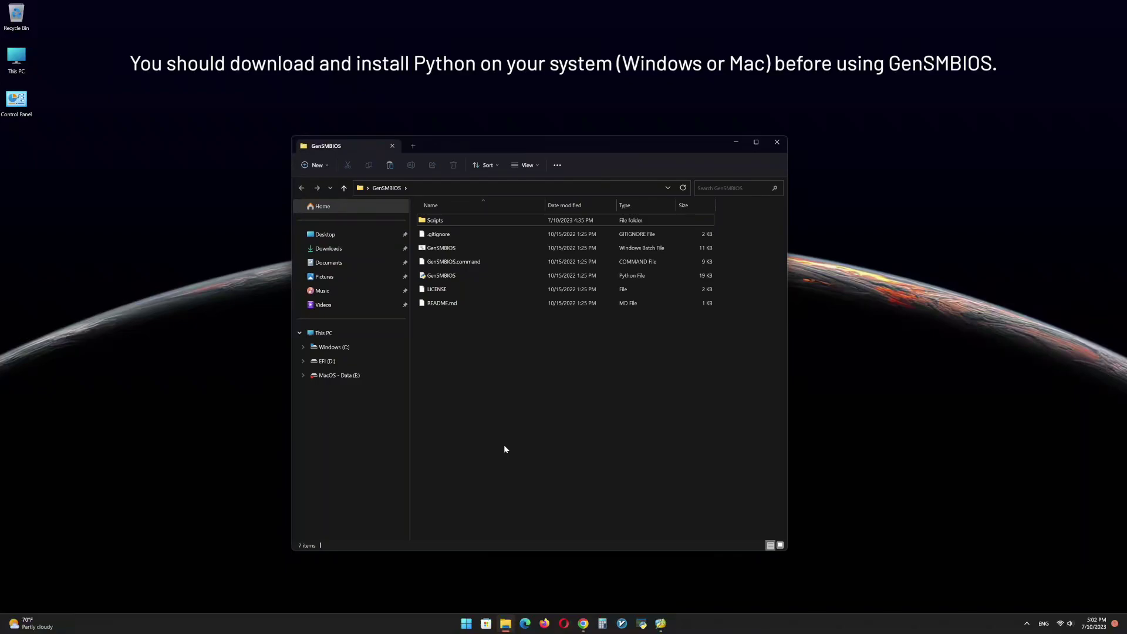
double_click(443, 247)
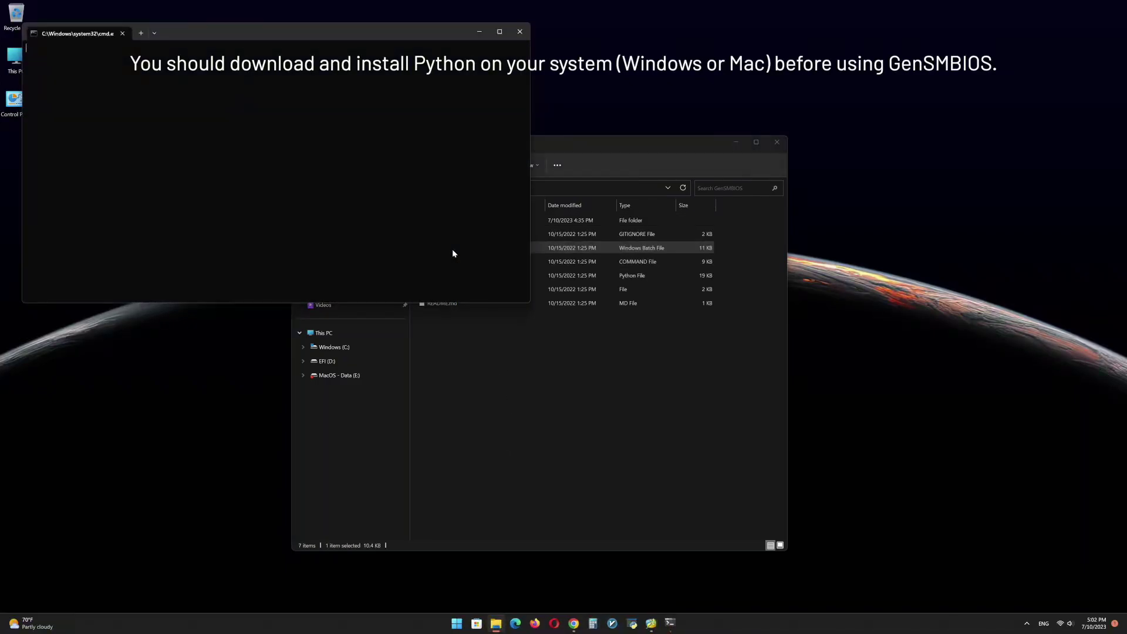
left_click(777, 141)
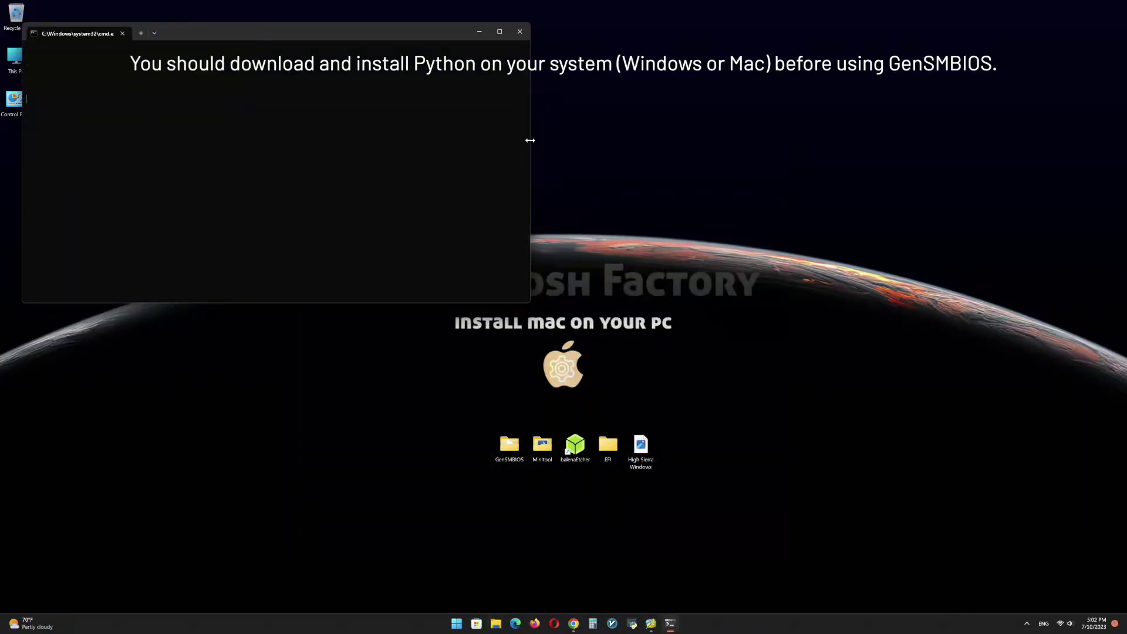
left_click_drag(530, 140, 332, 141)
left_click_drag(216, 39, 880, 319)
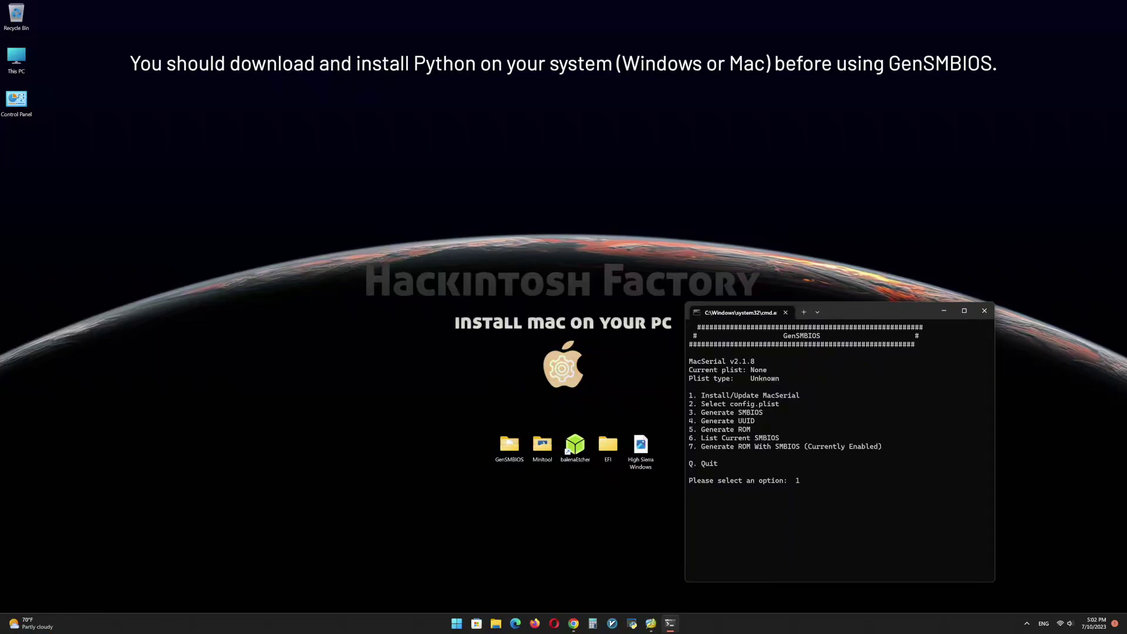
Install MacSerial with option 1, then choose option 2 to select a config.plist.
key("Return")
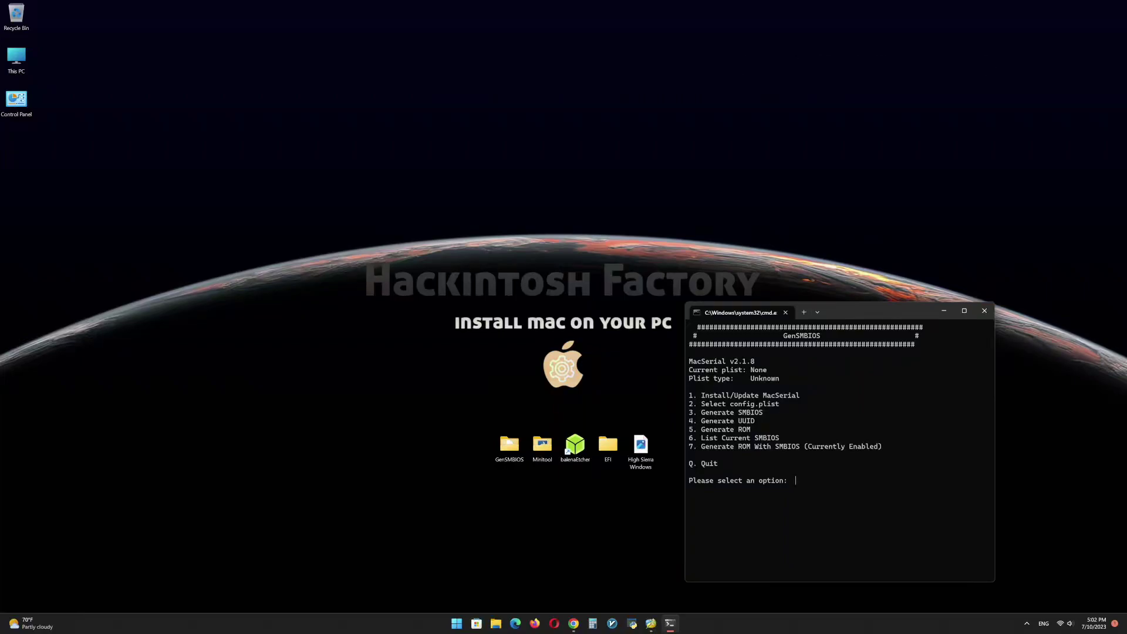
key("Return")
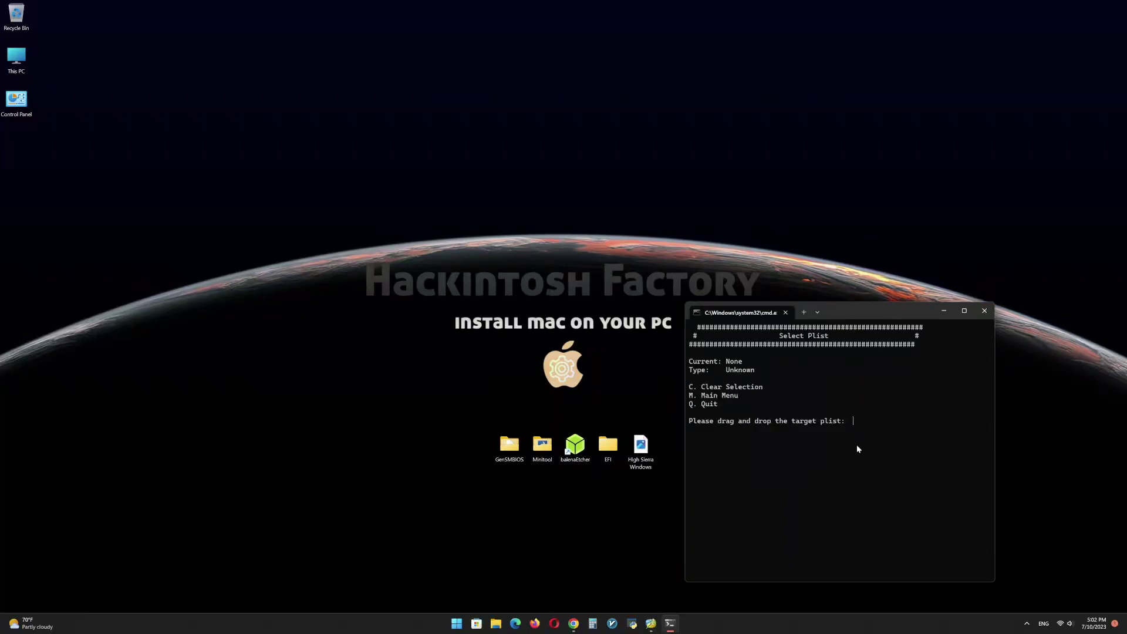
Drag D:\EFI\OC\config.plist into GenSMBIOS and confirm it as the target plist.
left_click(496, 623)
double_click(441, 223)
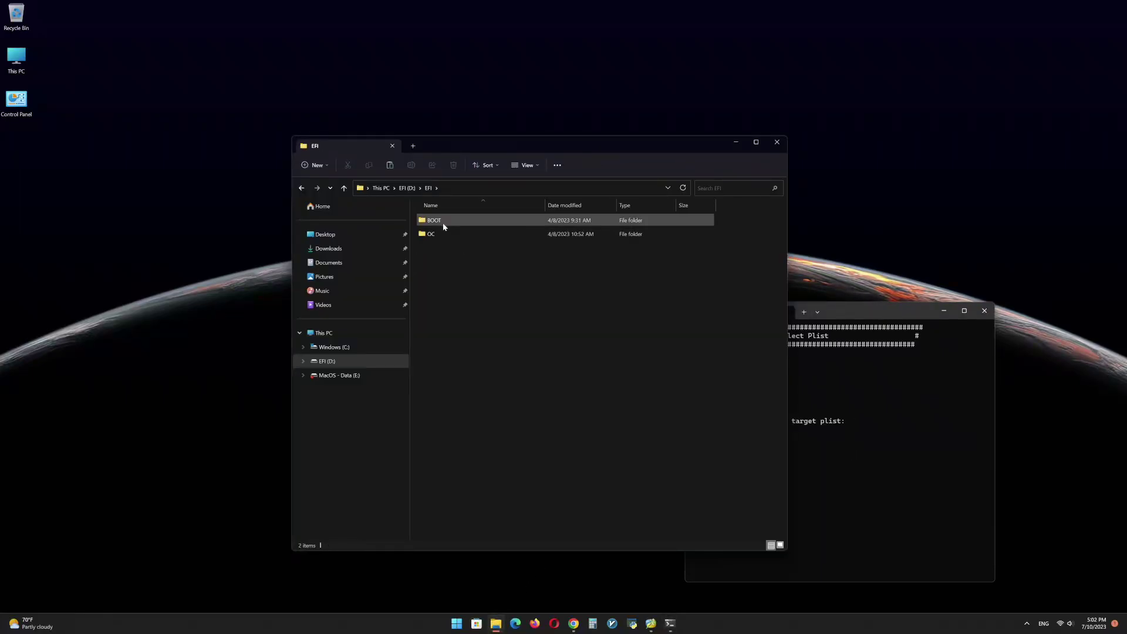
double_click(434, 234)
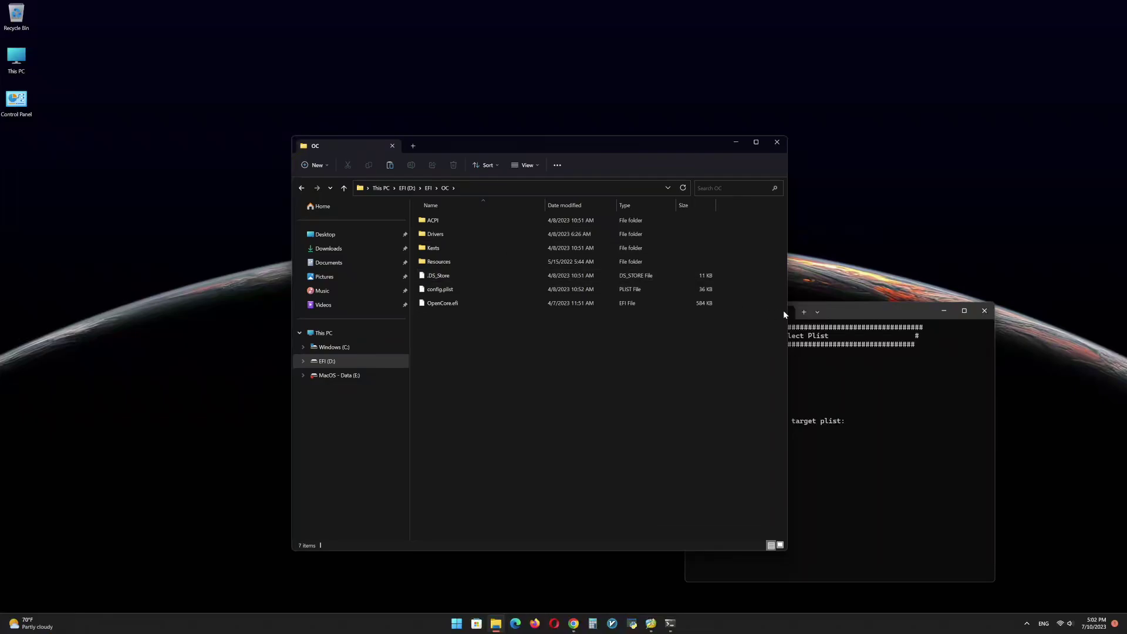
left_click_drag(787, 311, 536, 334)
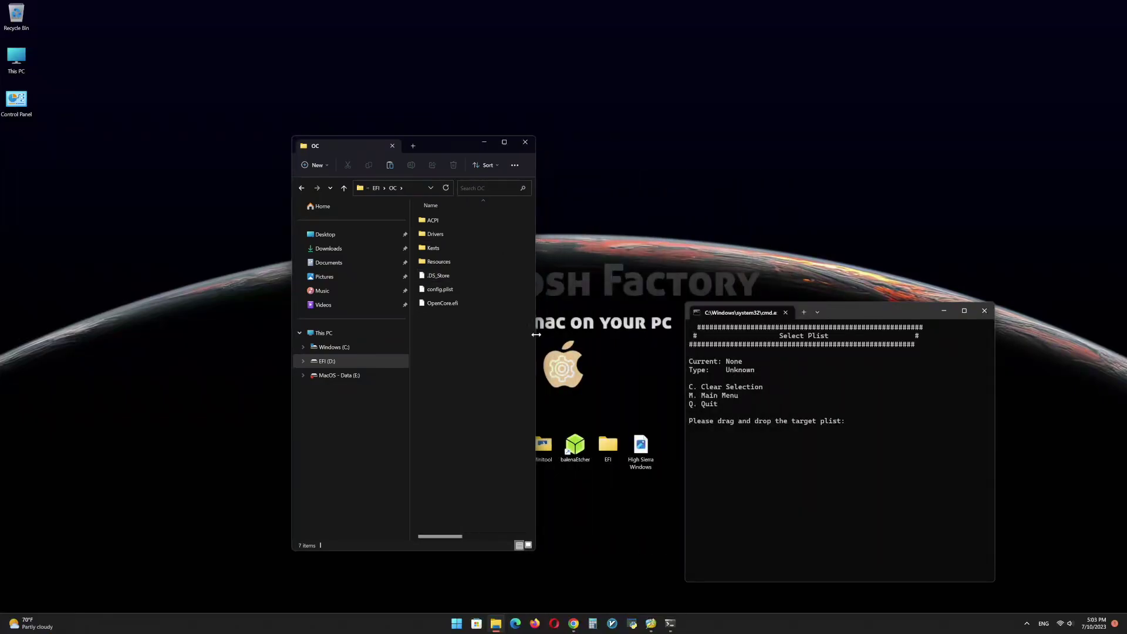
left_click_drag(445, 289, 865, 434)
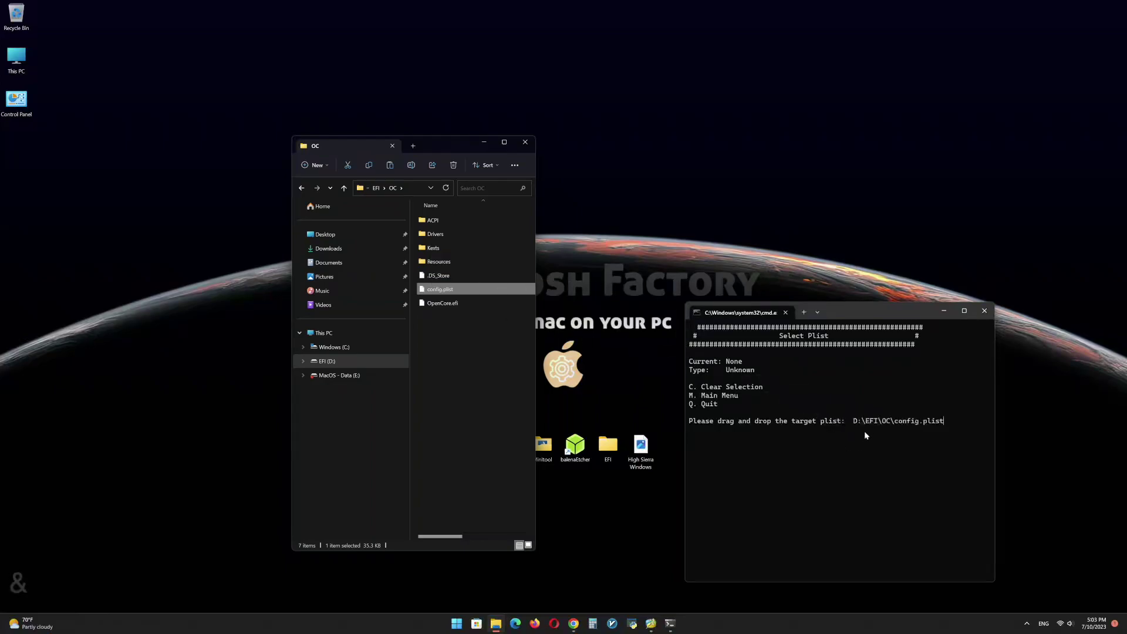
left_click(954, 419)
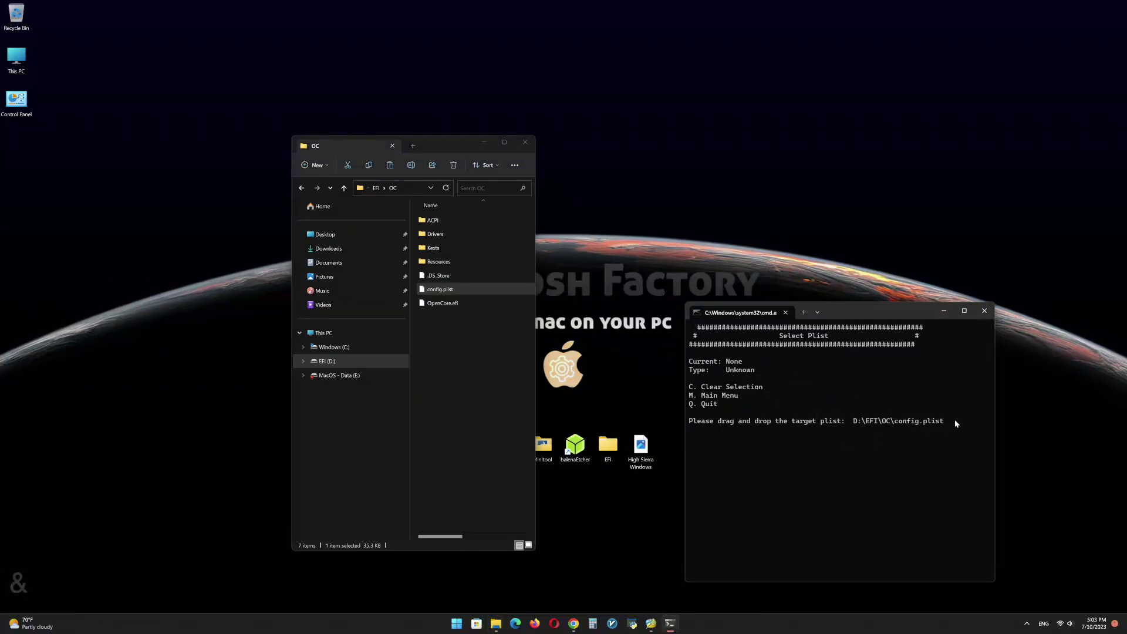
key("Return")
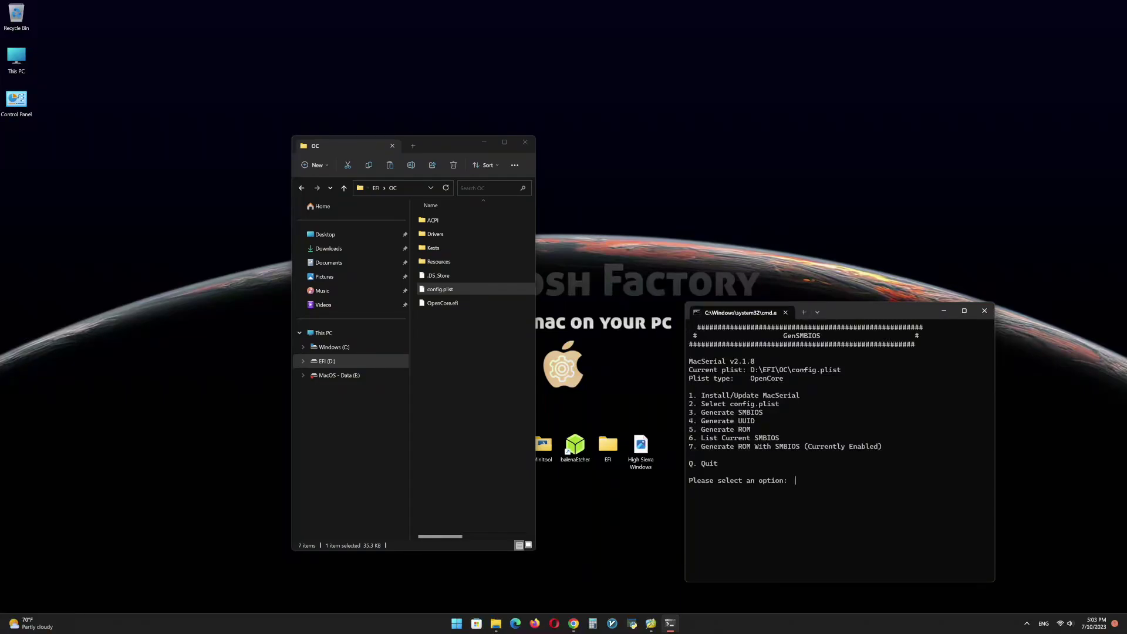
Close the OC folder window and enter option 3 to generate an SMBIOS.
left_click(523, 144)
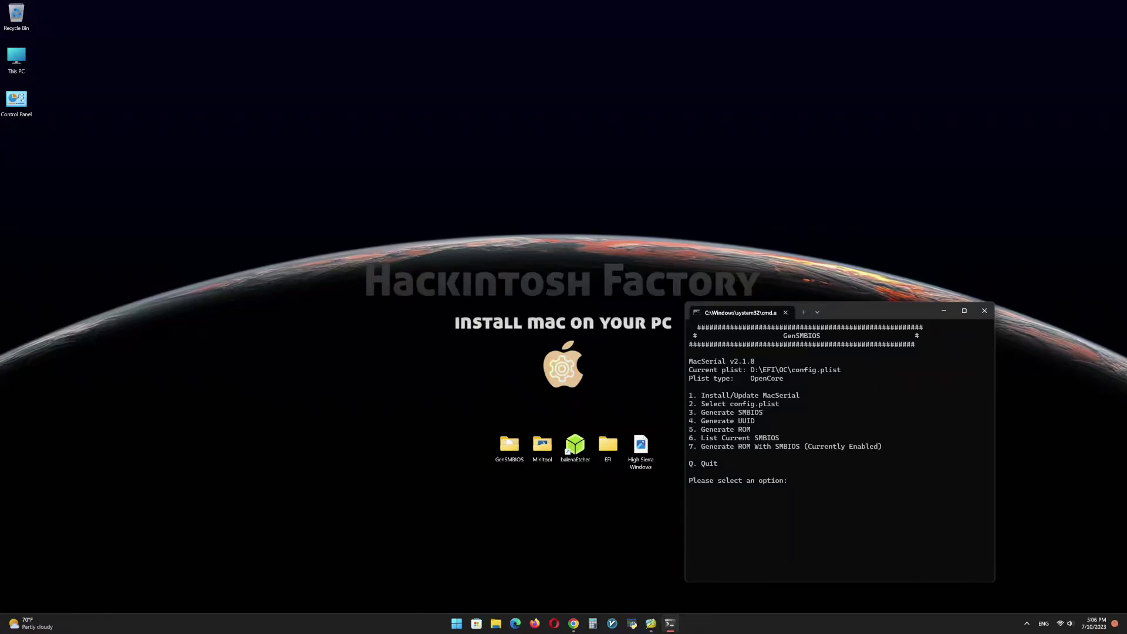
type("3")
key("Return")
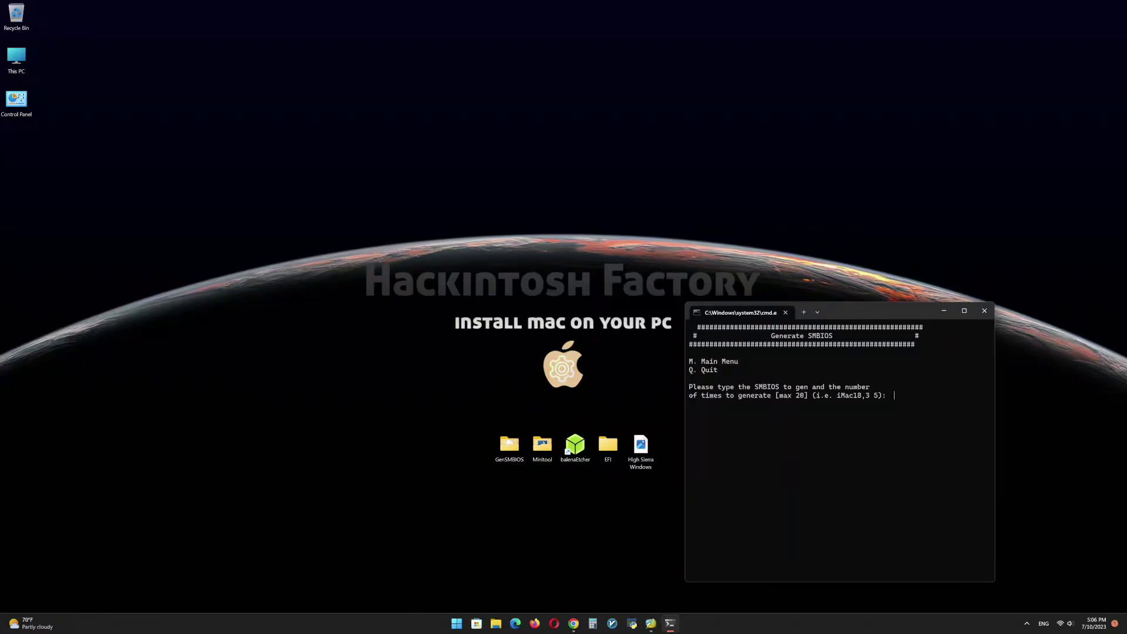
Copy the iMac14,2 model name from the OpenCore SMBIOS guide in Chrome.
left_click(570, 624)
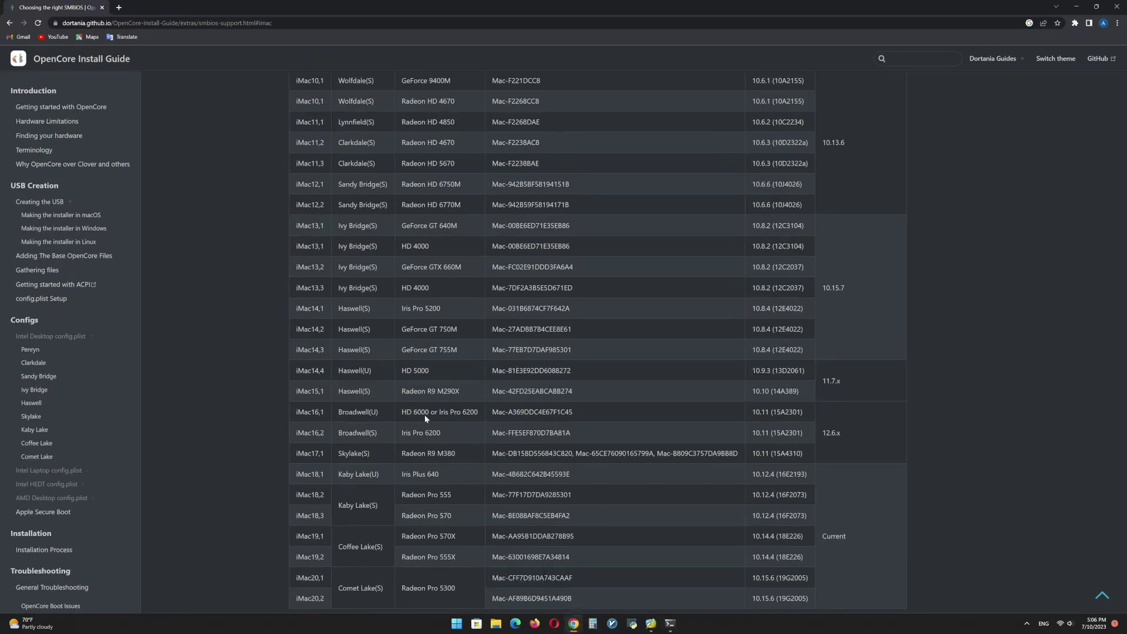
double_click(304, 329)
right_click(304, 330)
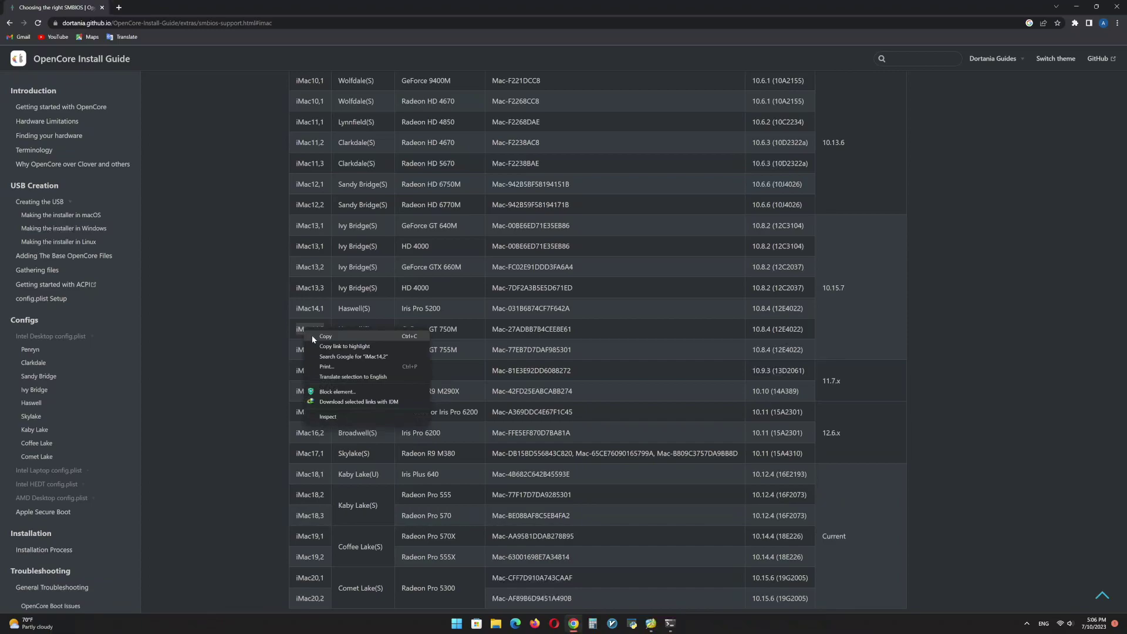
left_click(312, 335)
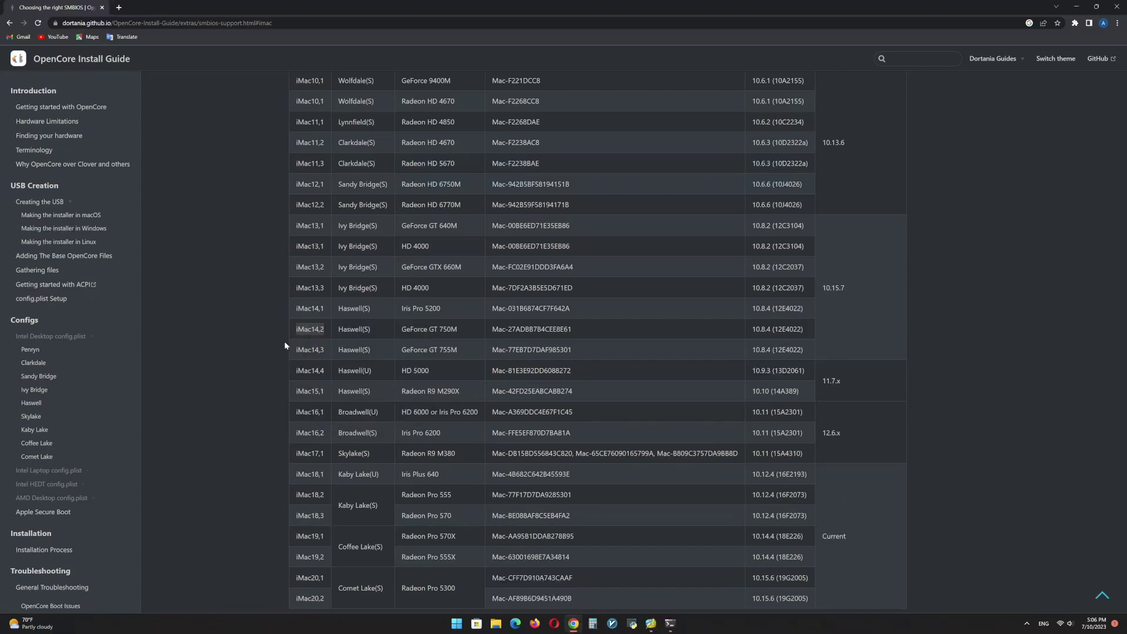
left_click(573, 622)
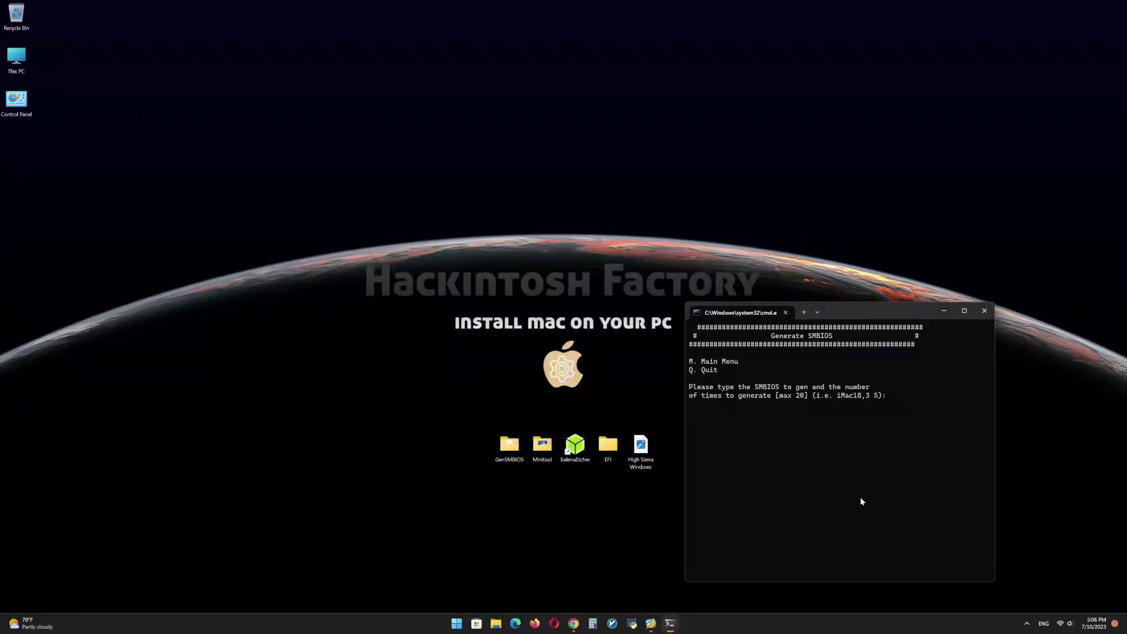
Paste iMac14,2 to write its SMBIOS into config.plist, then generate a UUID.
key("ctrl+v")
key("Return")
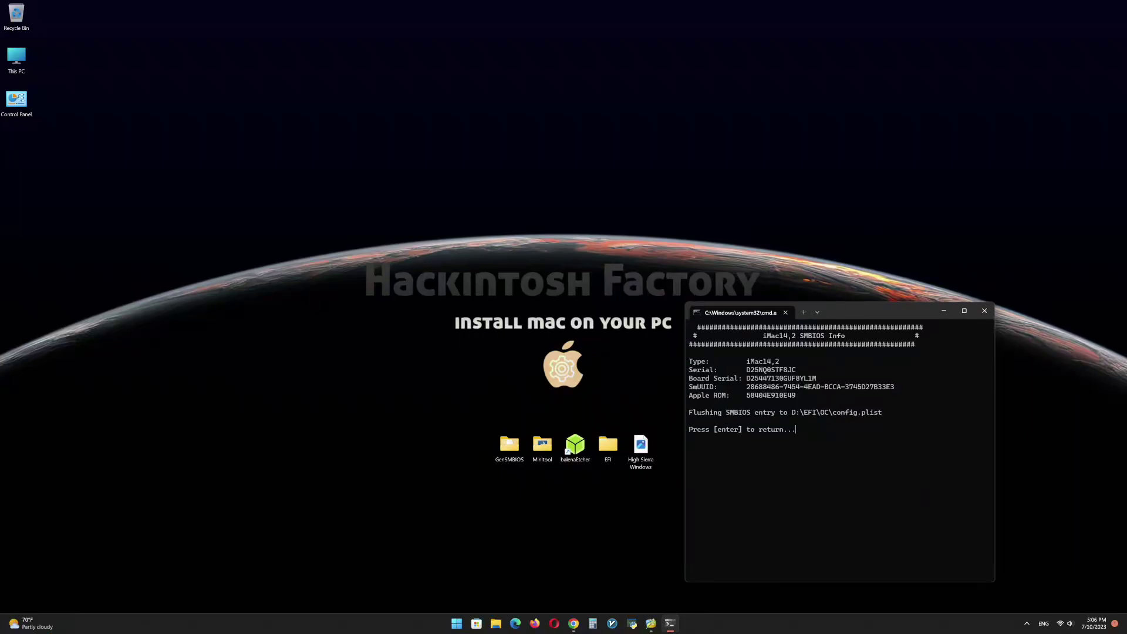
key("Return")
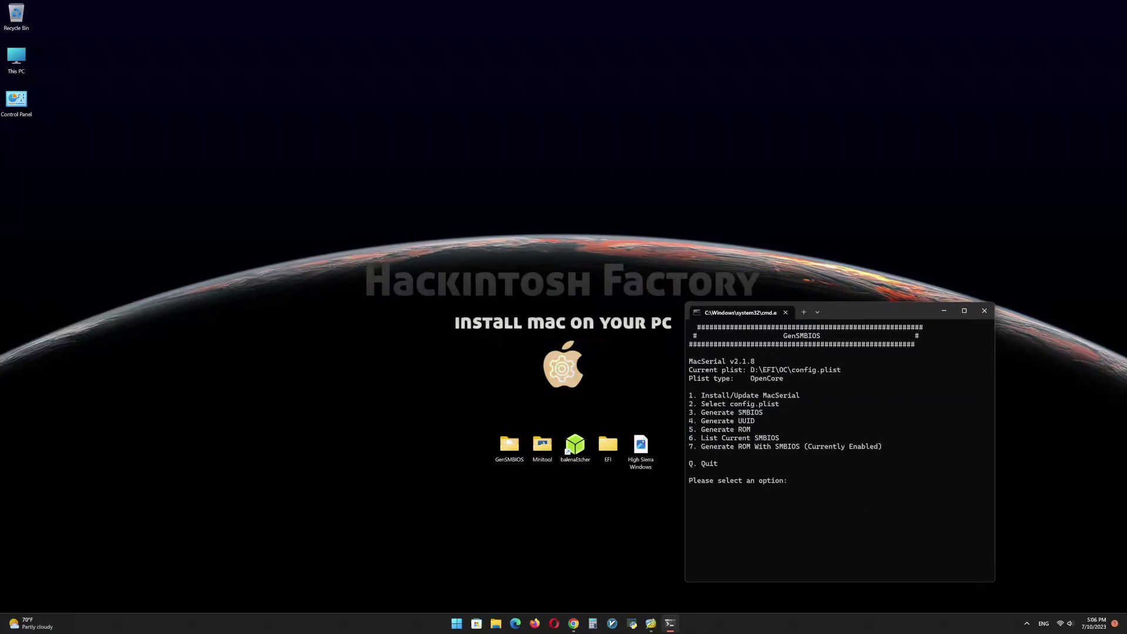
key("Return")
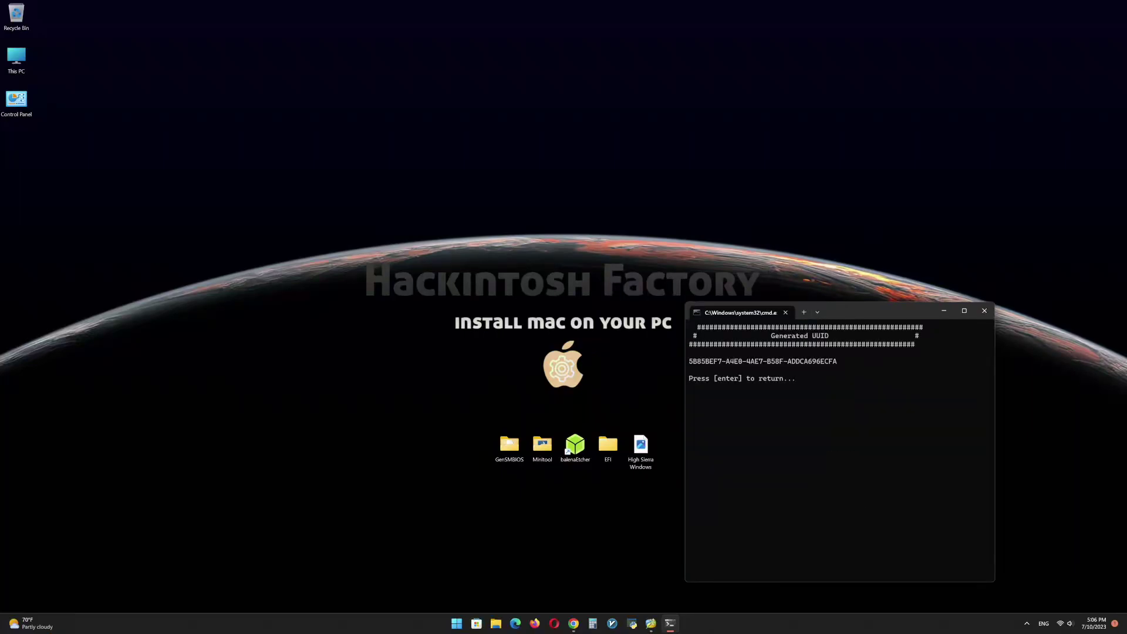
key("Return")
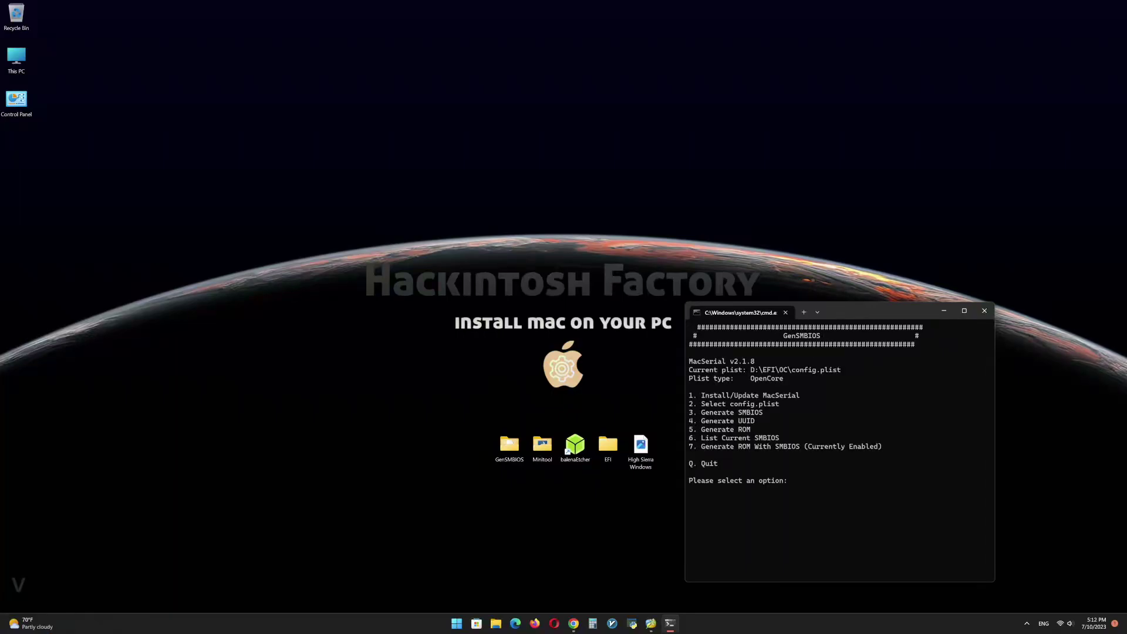